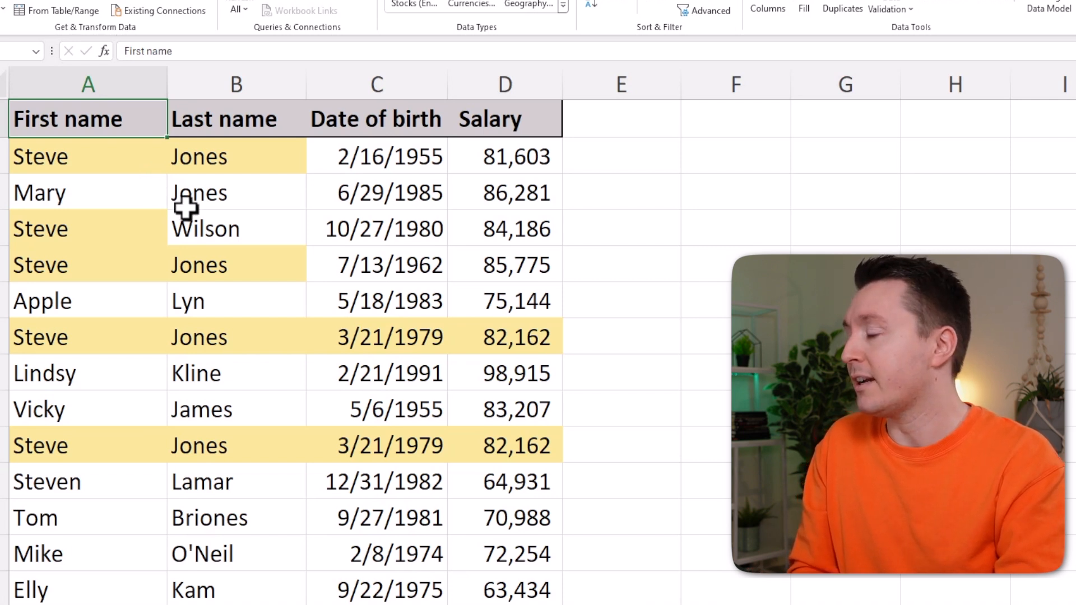
- Set up Remove Duplicates on the salary table to compare only First name, Last name and Date of birth, leaving out Salary
left_click(267, 261)
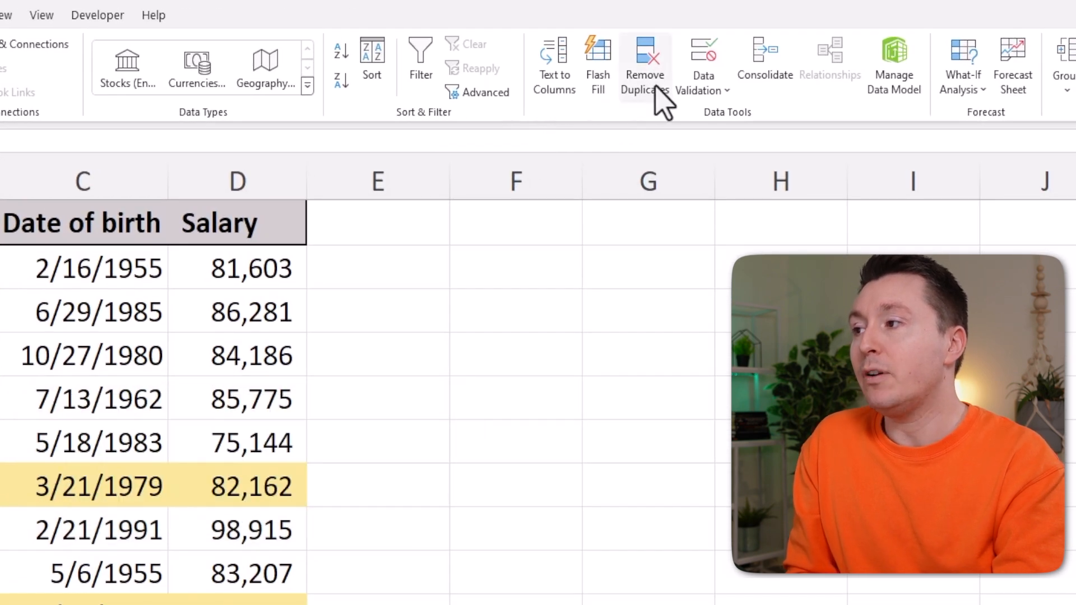
left_click(652, 89)
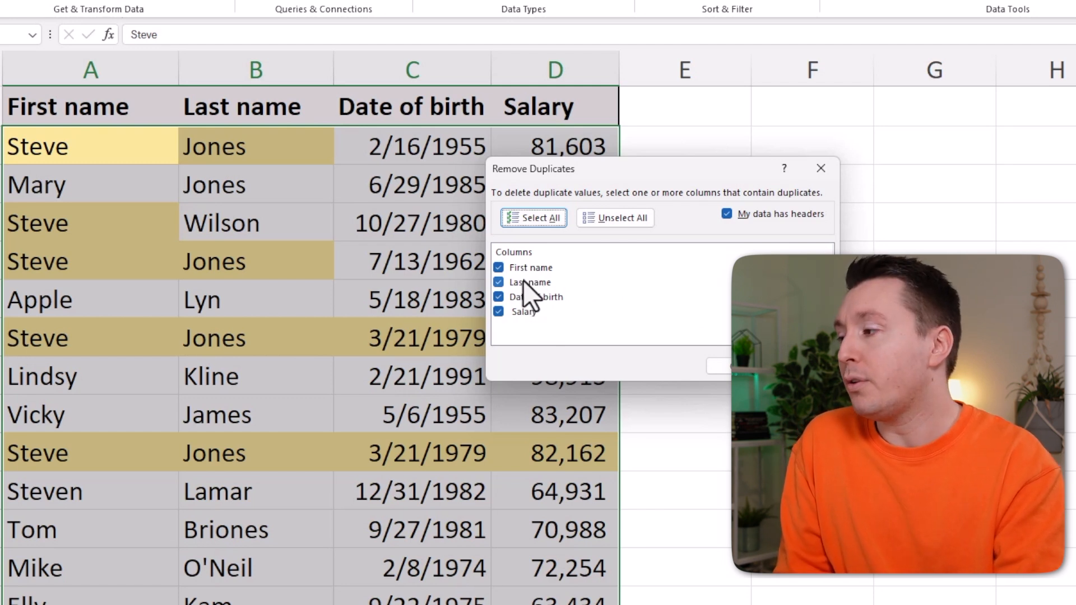
left_click(615, 218)
left_click_drag(651, 169, 738, 92)
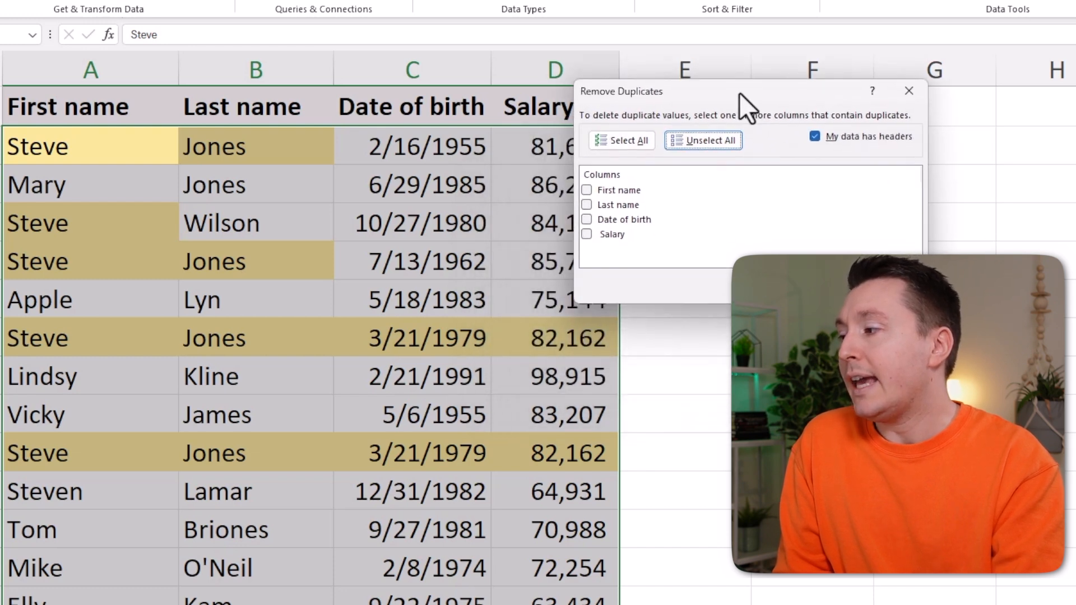
left_click(587, 189)
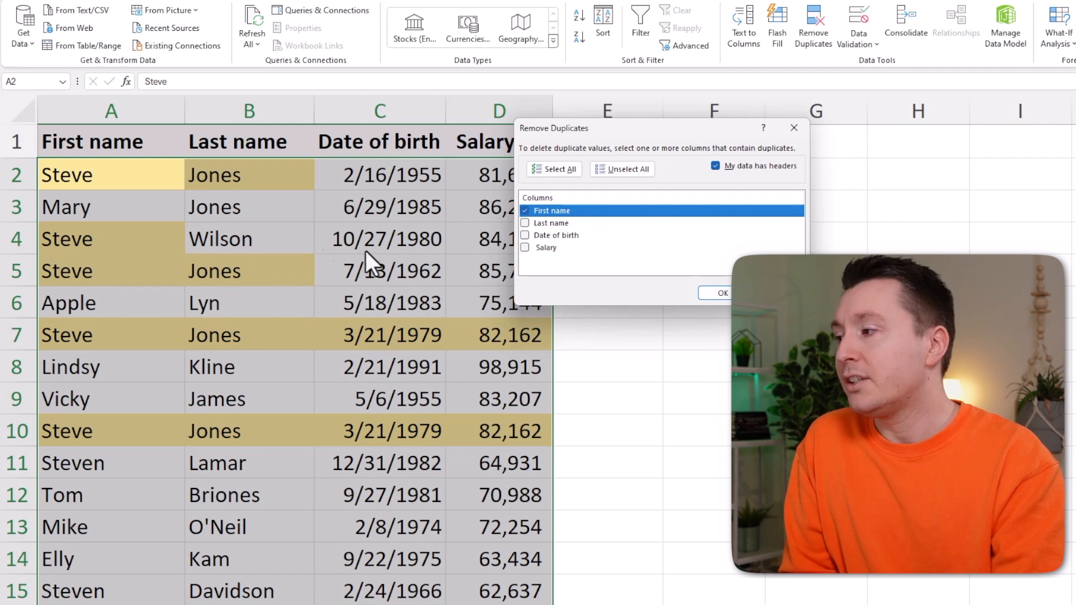
left_click(525, 227)
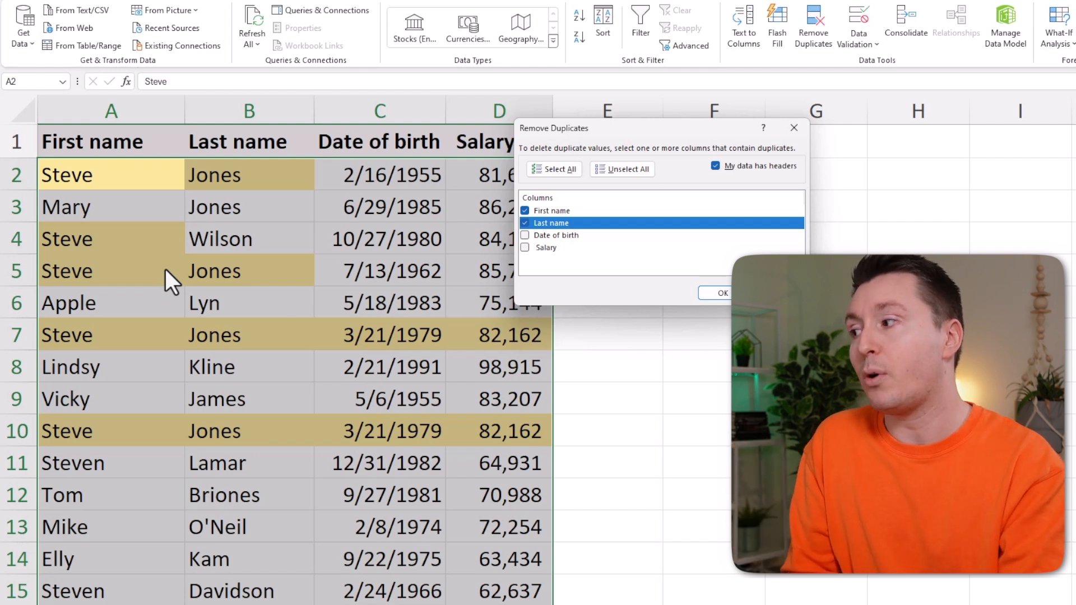
left_click(524, 236)
left_click_drag(630, 126, 672, 127)
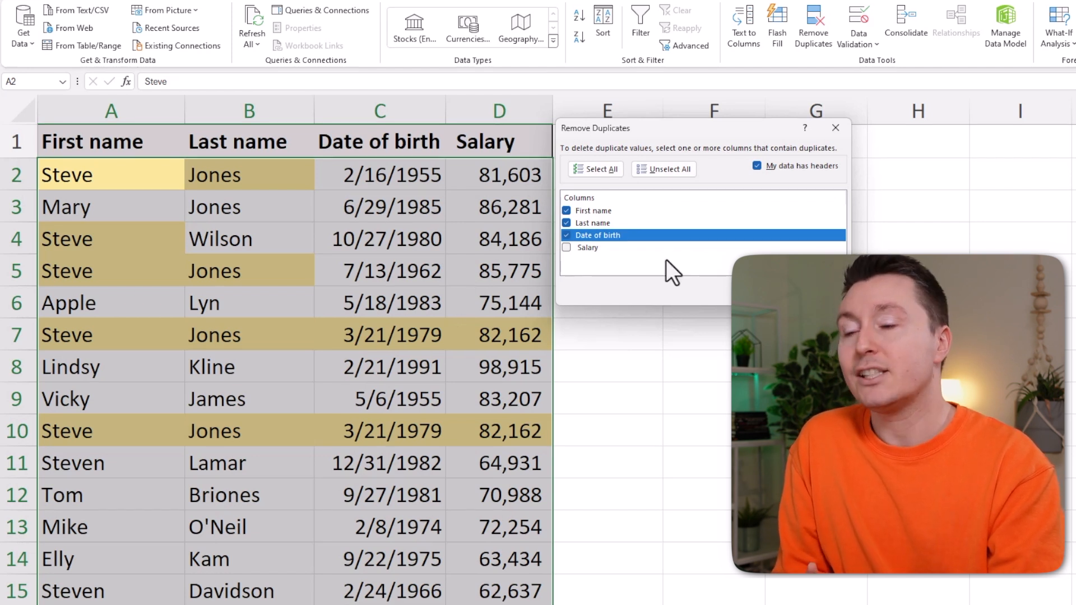
left_click(567, 248)
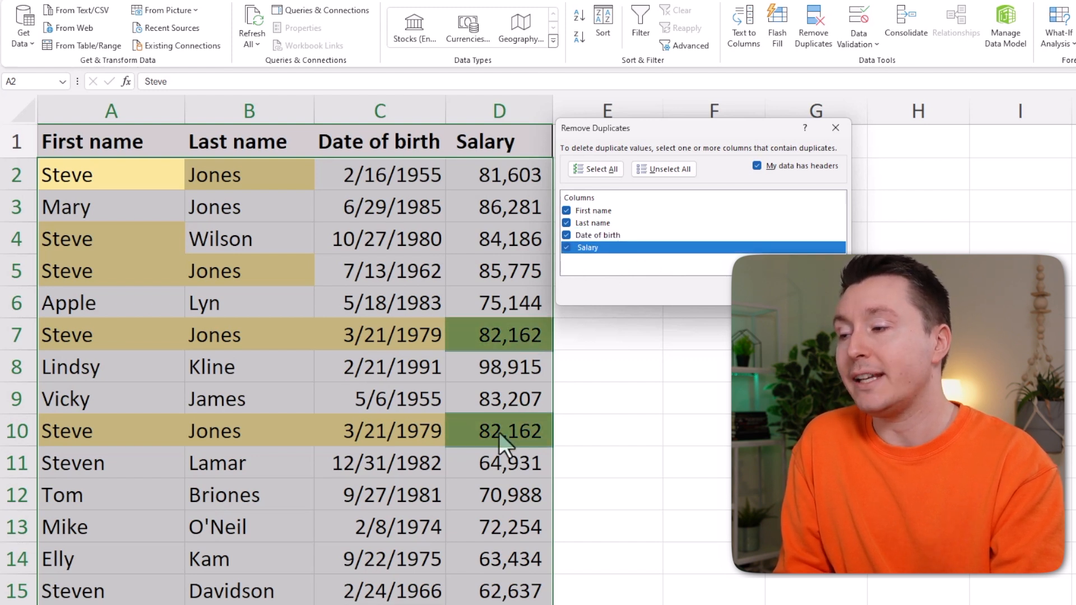
left_click(566, 248)
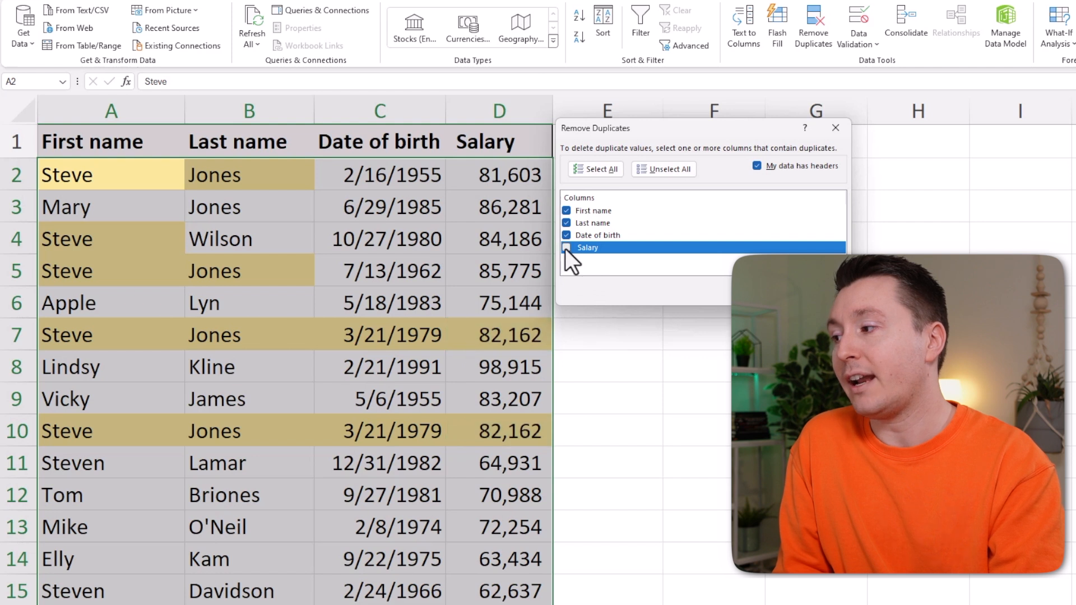
- Remove the duplicate rows using the chosen columns and return to the salary table
left_click(774, 288)
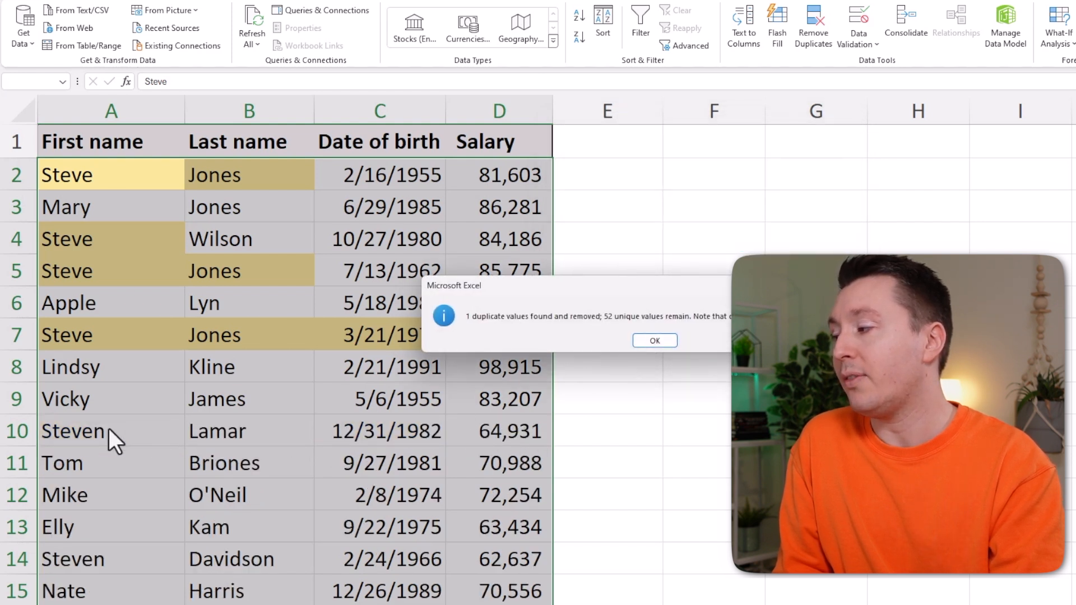
left_click(654, 341)
left_click(250, 270)
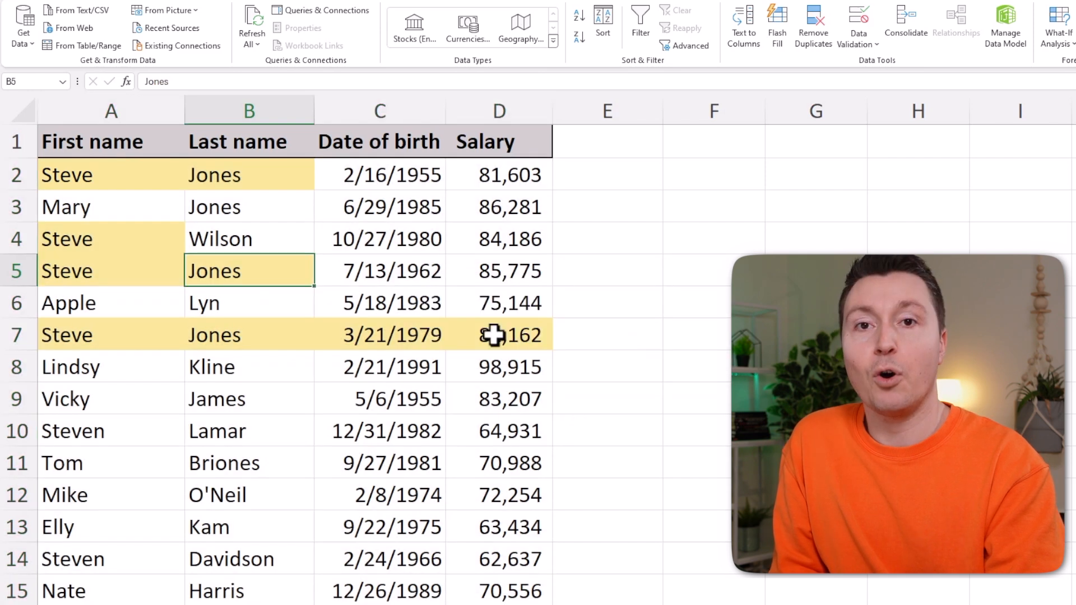
left_click(493, 335)
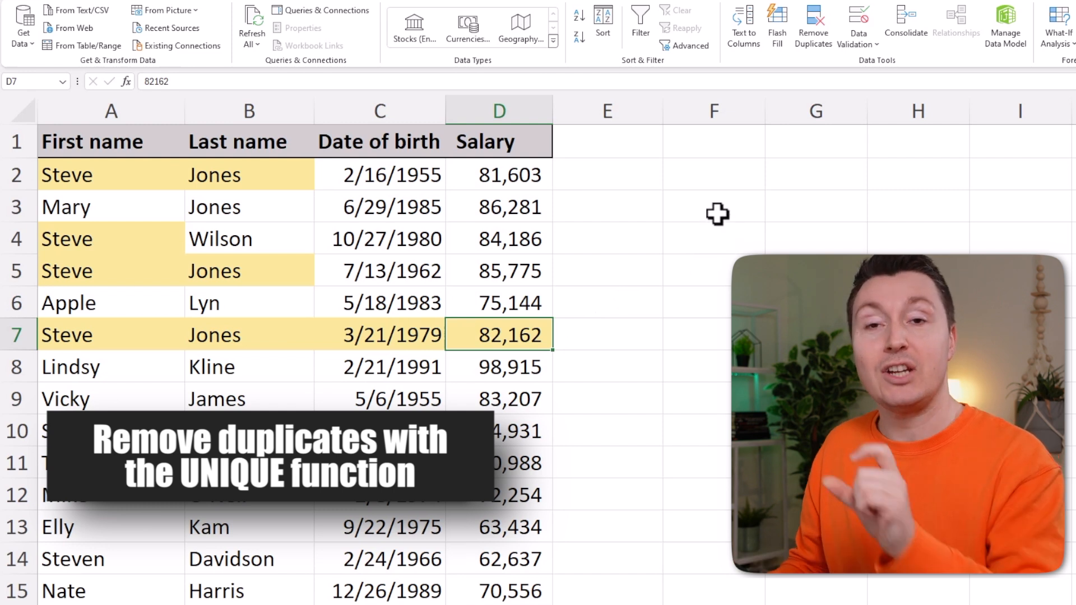
- Enter the formula =UNIQUE(A:D) in cell F1 to list the table's unique rows
left_click(671, 162)
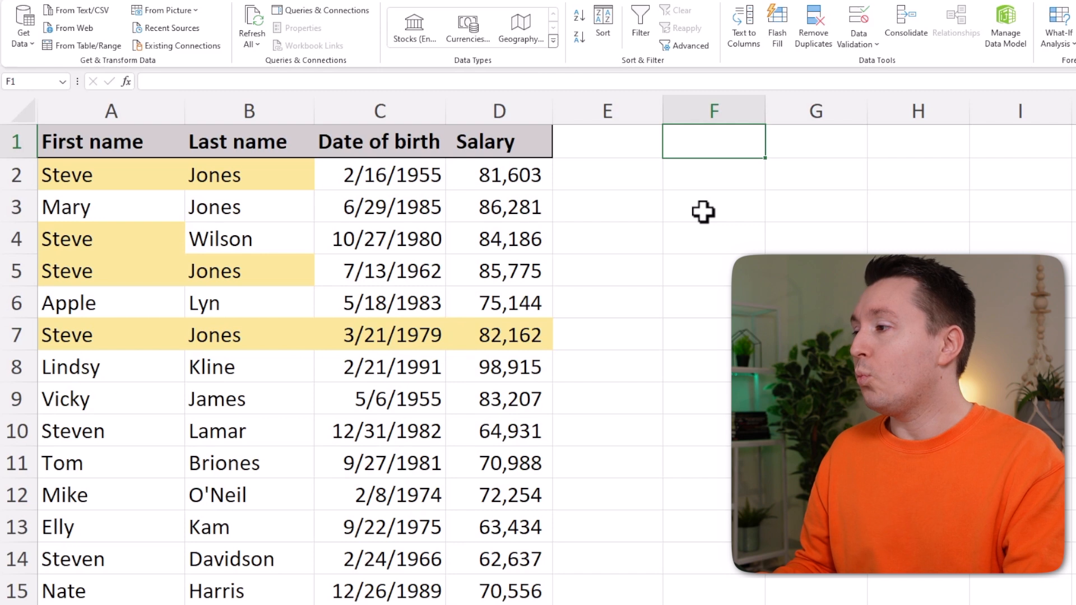
scroll(703, 212, "down", 1)
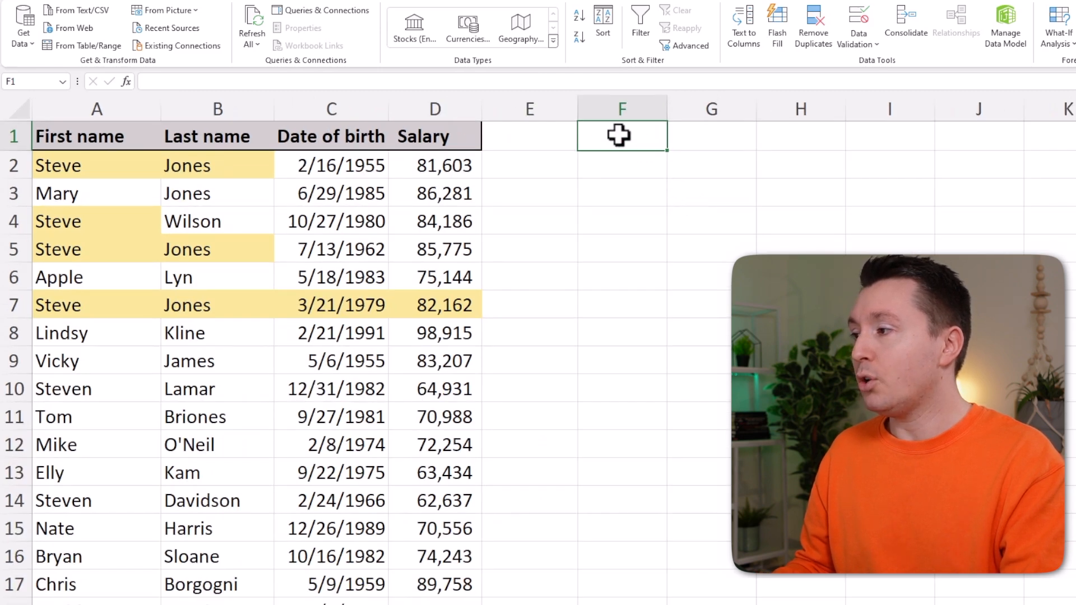
type("=UNIQUE(")
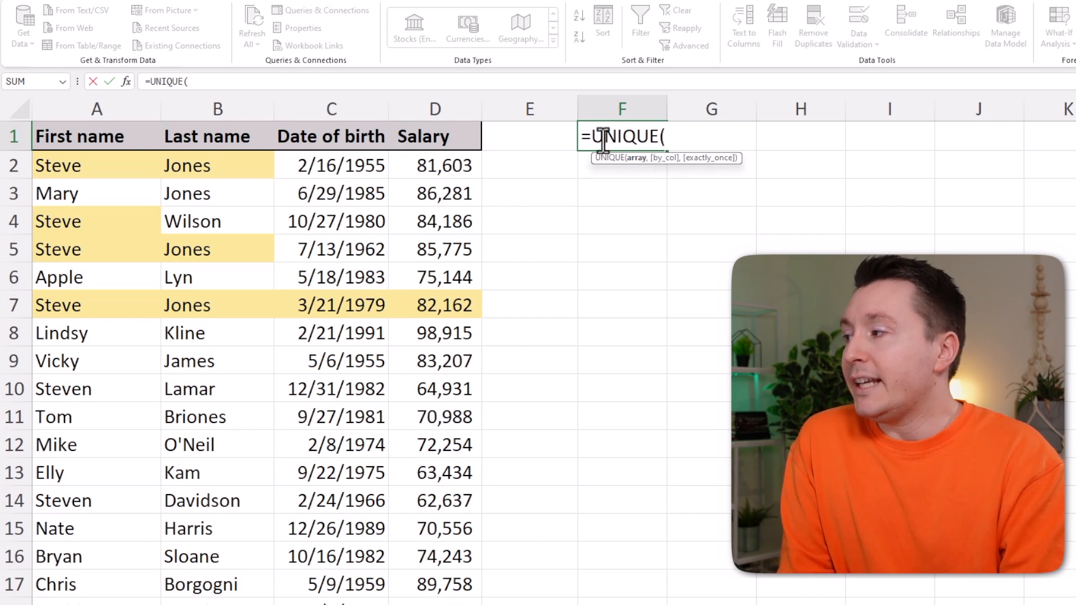
left_click_drag(134, 112, 425, 115)
type(")")
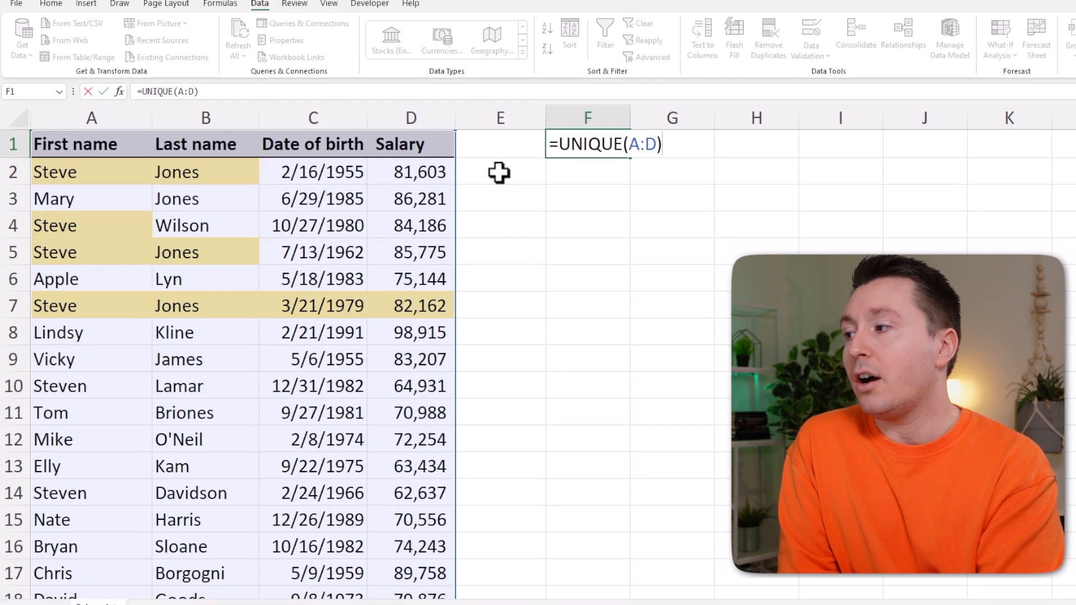
key("Return")
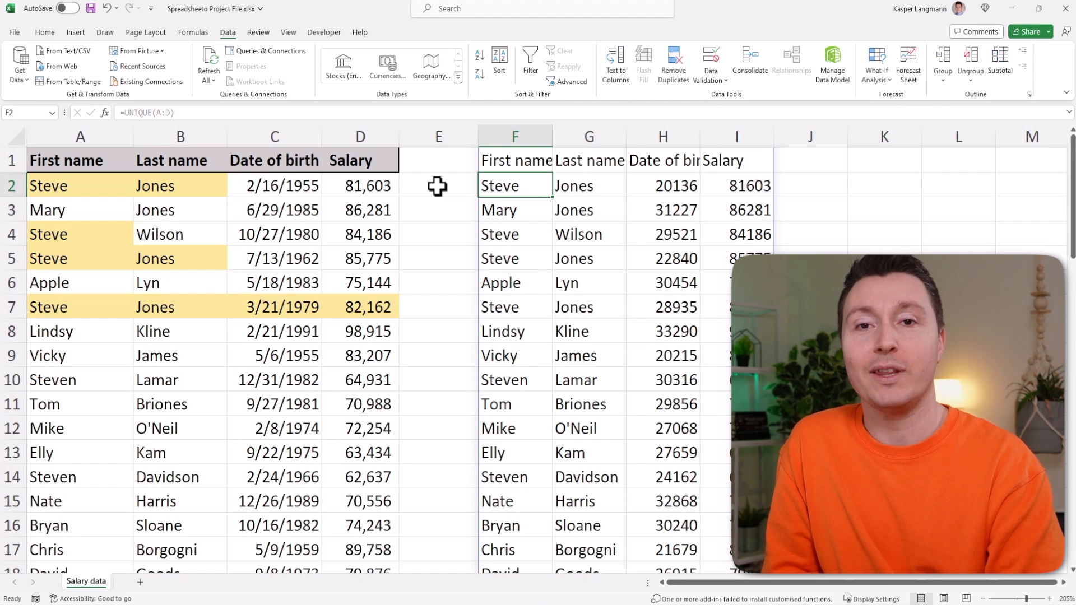
- Examine the array argument of the UNIQUE formula in F1 and the column options of Remove Duplicates for the salary table
left_click(140, 234)
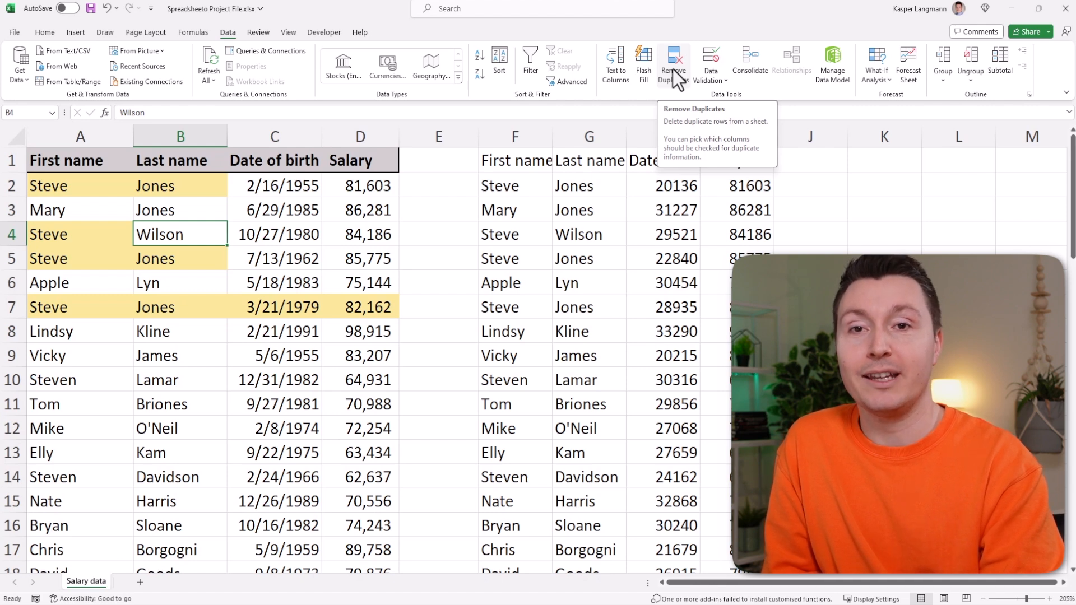
left_click(539, 160)
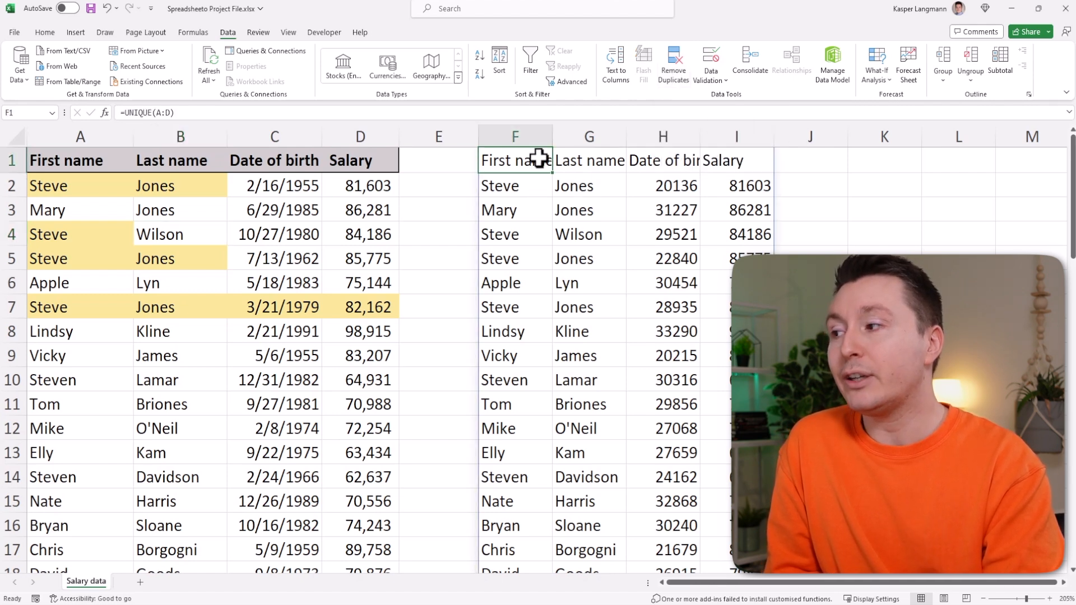
double_click(539, 160)
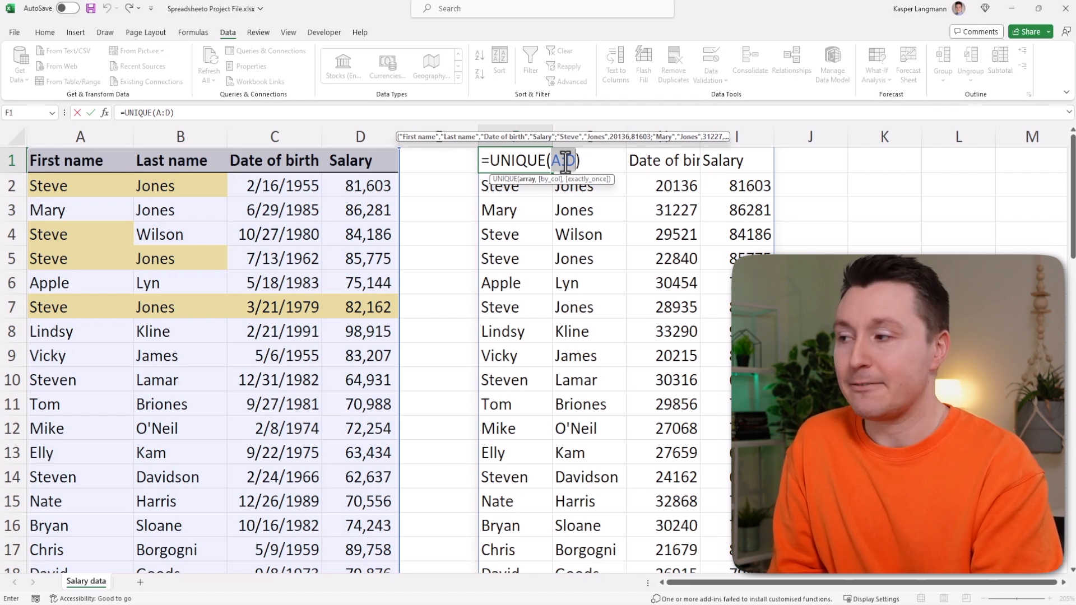
key("Return")
left_click(304, 250)
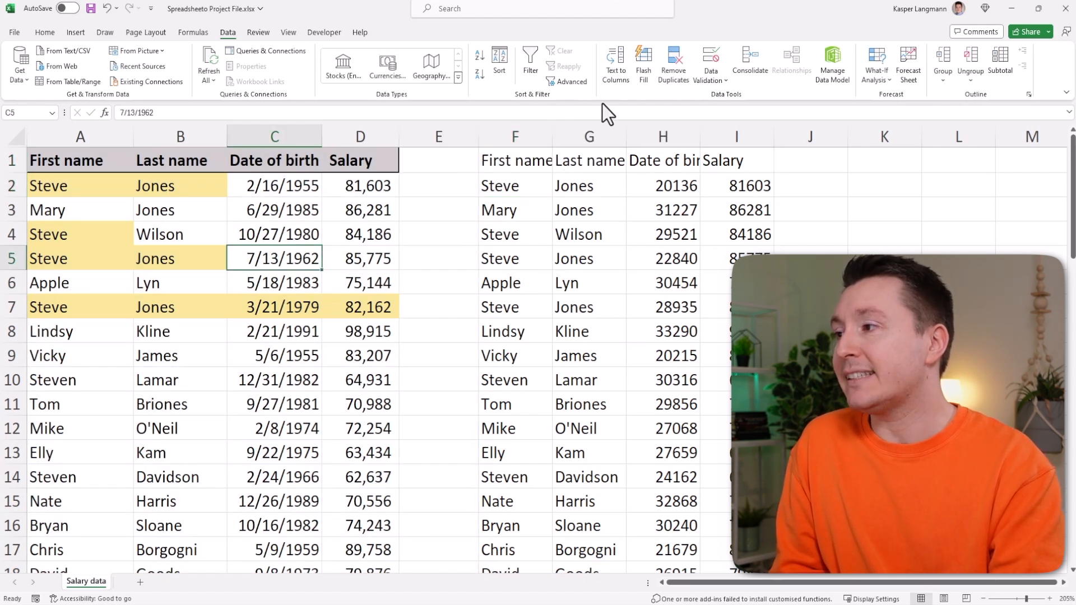
left_click(667, 73)
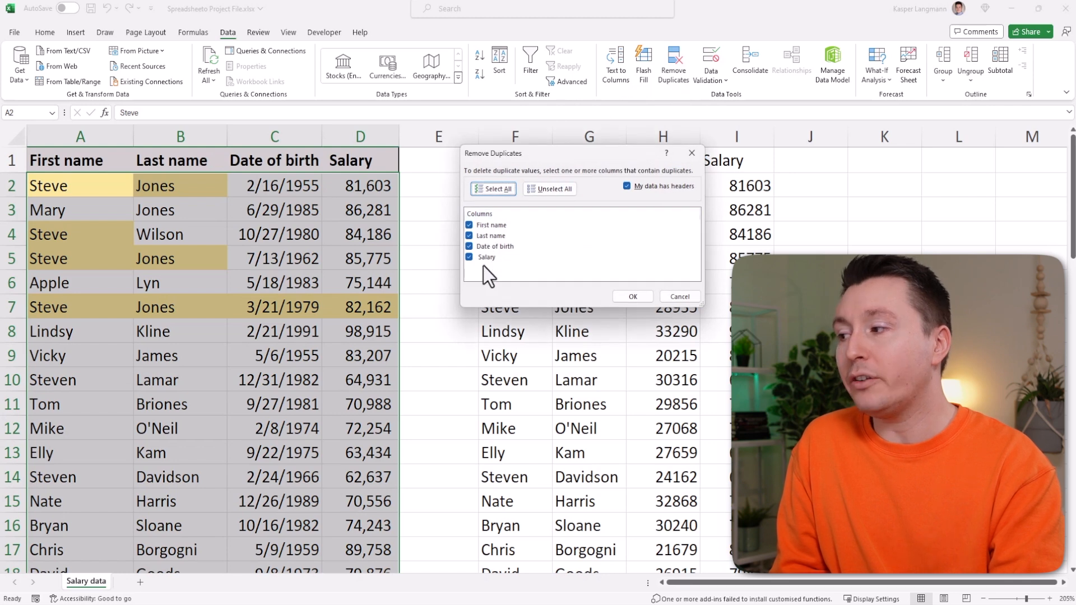
left_click(679, 296)
- Change the formula in F1 to =UNIQUE(A:A) so it covers only the First name column
left_click(543, 163)
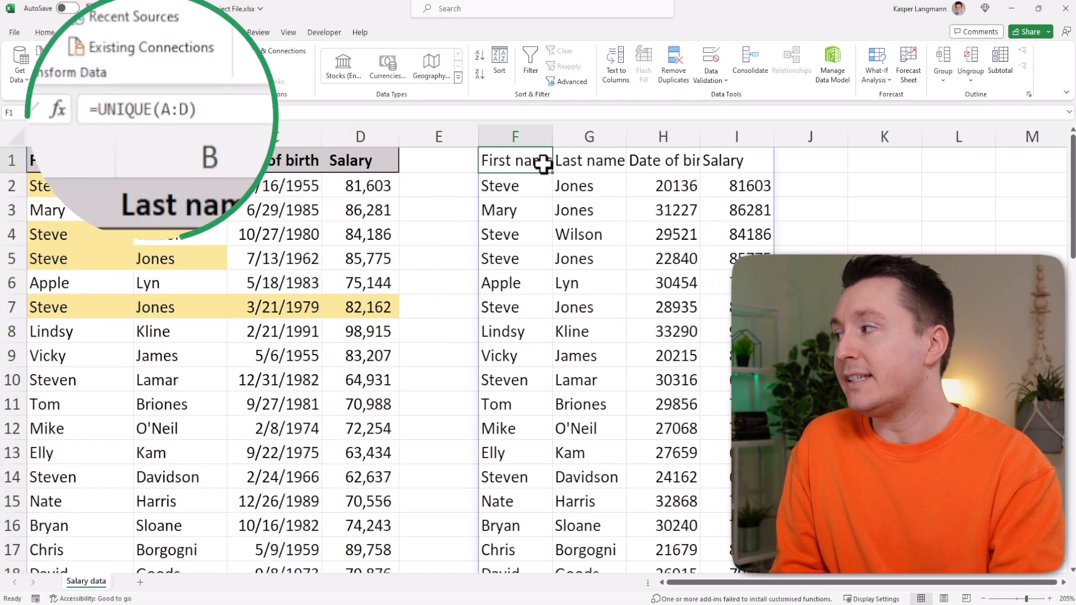
left_click(185, 110)
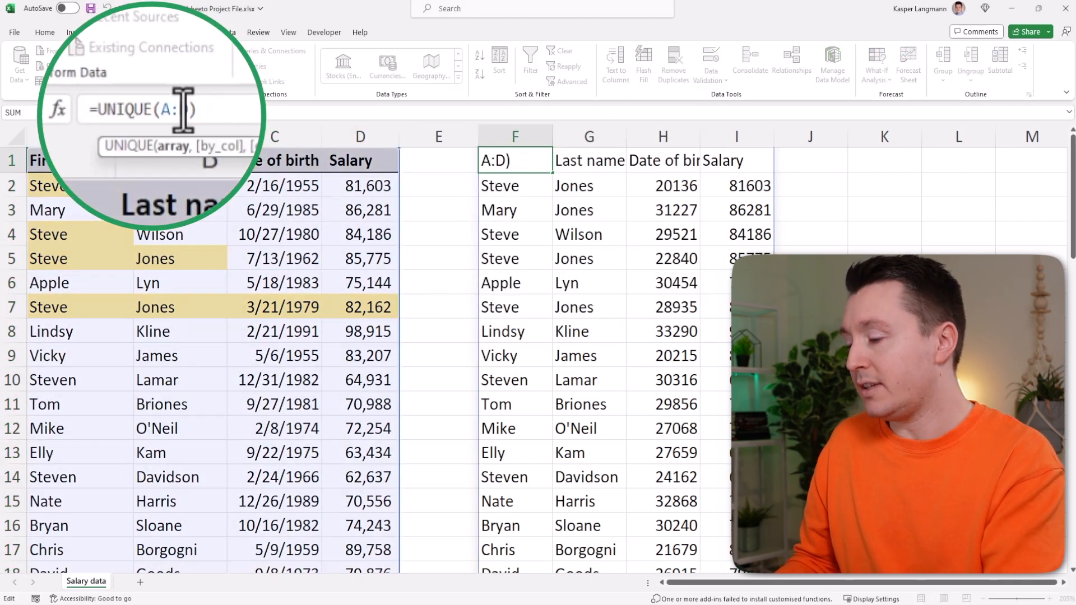
key("BackSpace")
type("A")
key("Return")
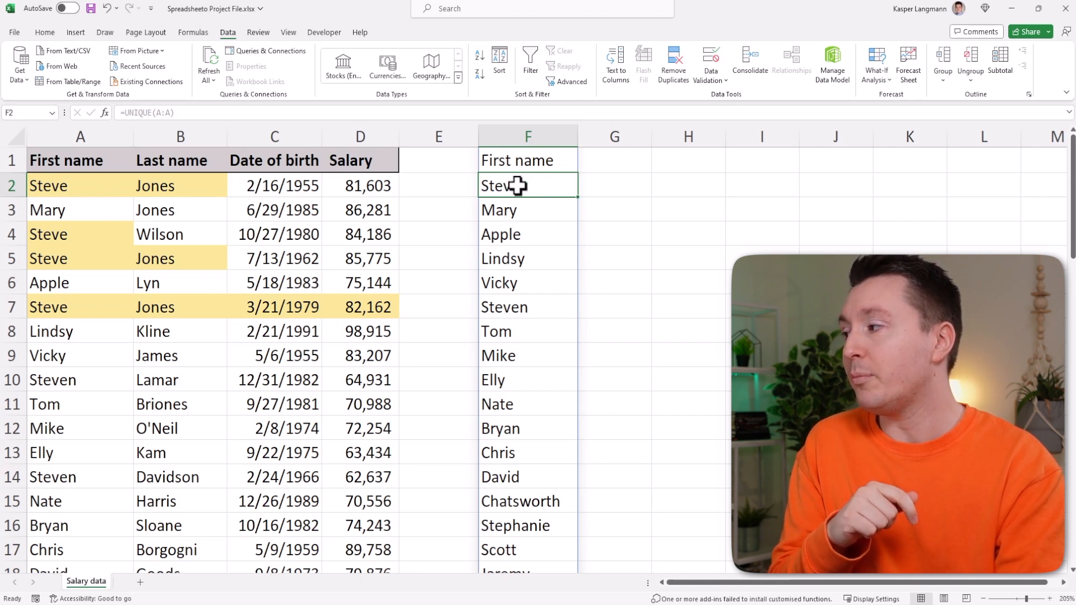
- Compare the repeated first names in column A and the remaining table columns with the unique list in column F
left_click(80, 231)
left_click(86, 261)
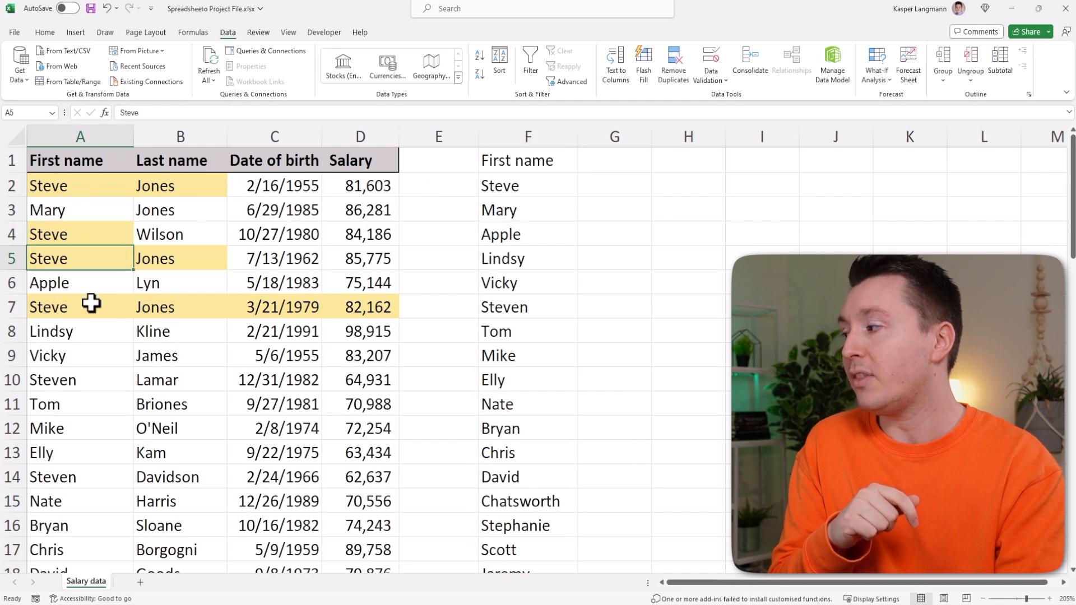
left_click(92, 302)
left_click(533, 161)
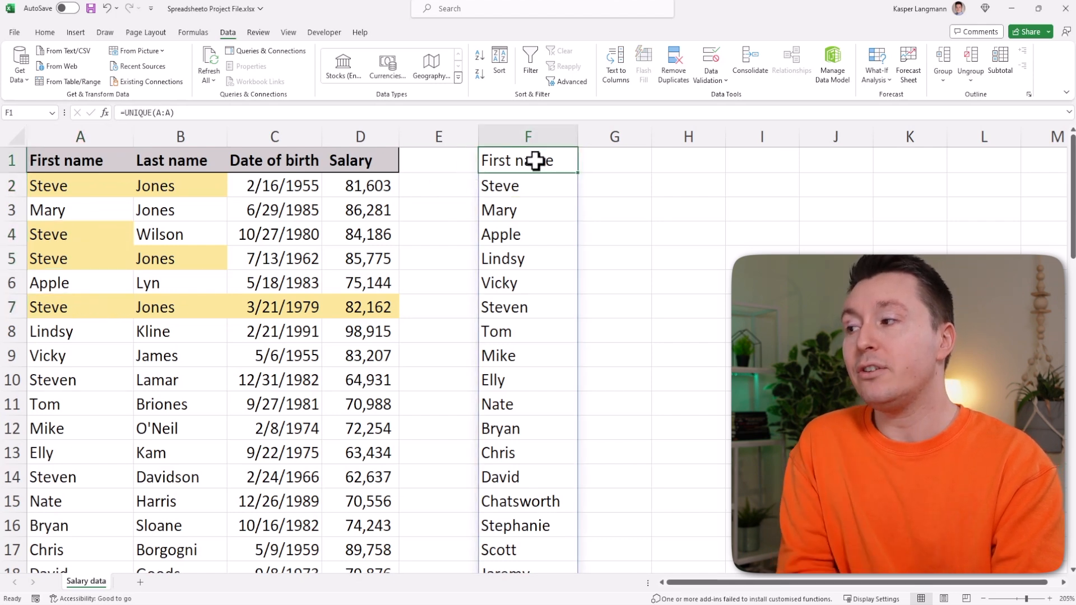
left_click_drag(207, 137, 367, 137)
left_click(548, 160)
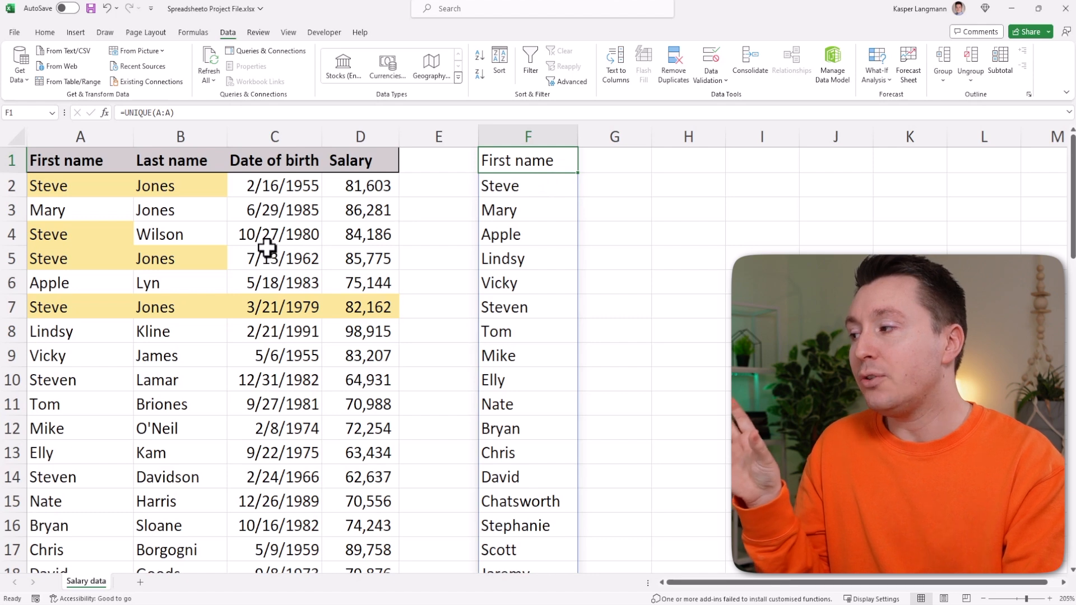
scroll(267, 247, "down", 4)
scroll(299, 263, "up", 4)
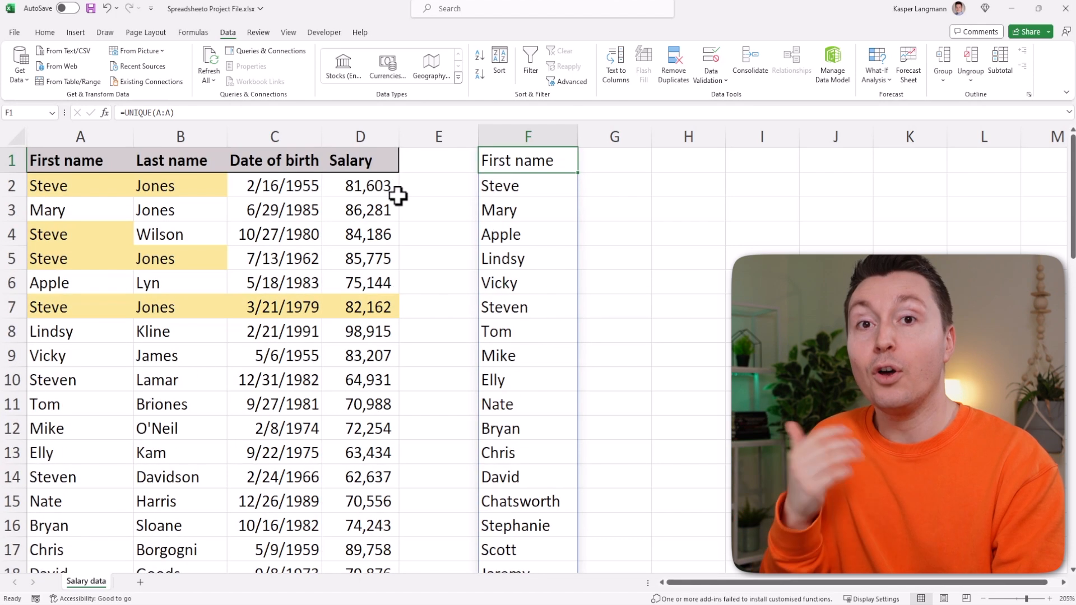